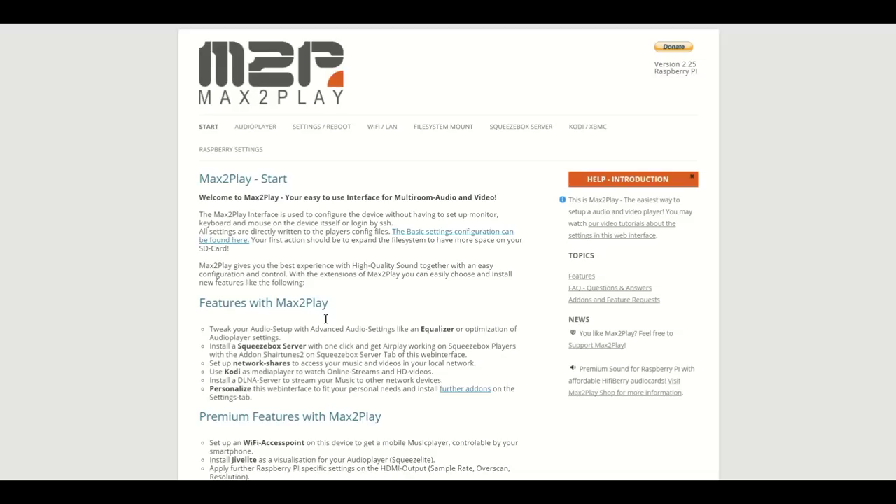
# Step: Review the standard and premium feature lists on the Max2Play start page
pyautogui.scroll(-1, 326, 314)
pyautogui.scroll(-1, 343, 273)
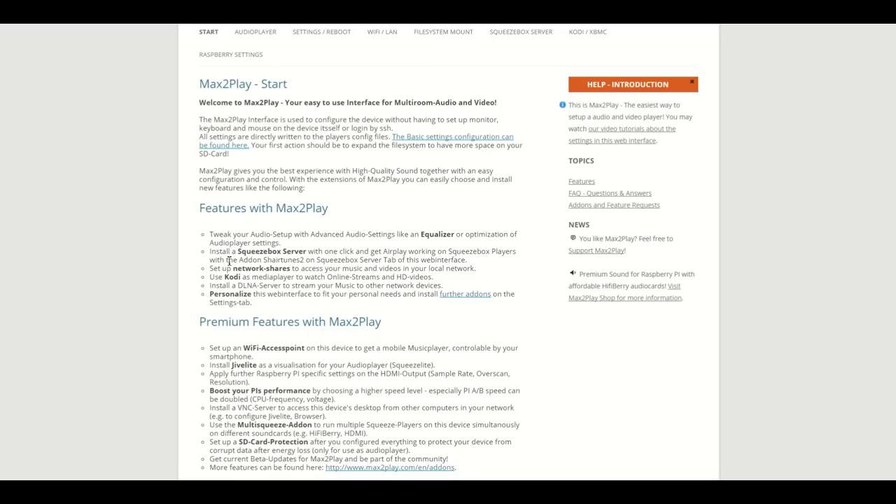
pyautogui.scroll(-1, 241, 292)
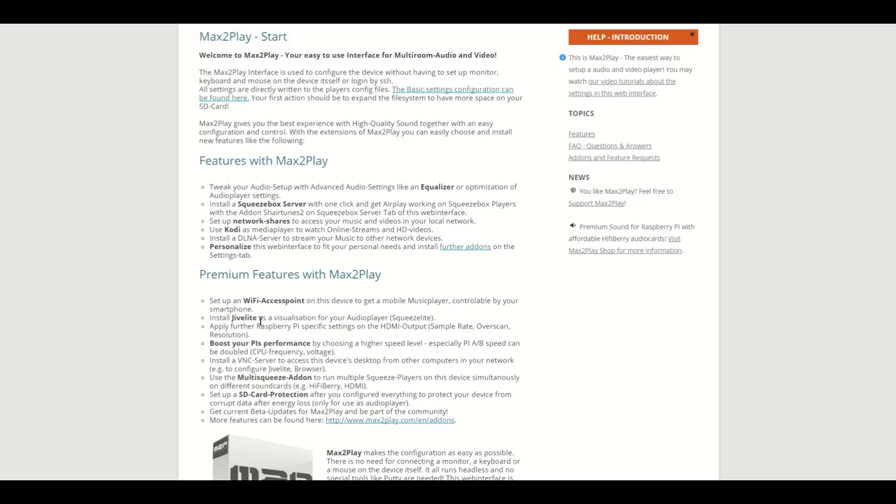
pyautogui.scroll(2, 547, 316)
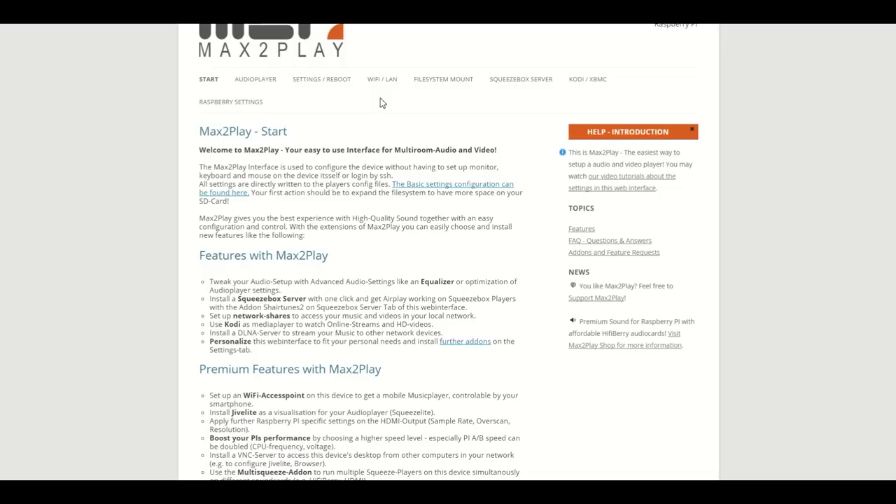
# Step: Open the Settings / Reboot page and review its basic settings, update options and plugin configuration
pyautogui.click(317, 83)
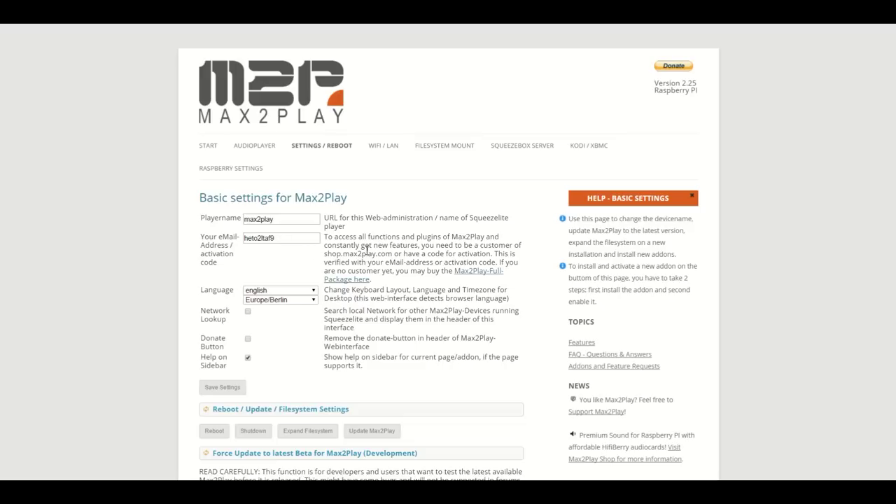
pyautogui.scroll(-4, 363, 256)
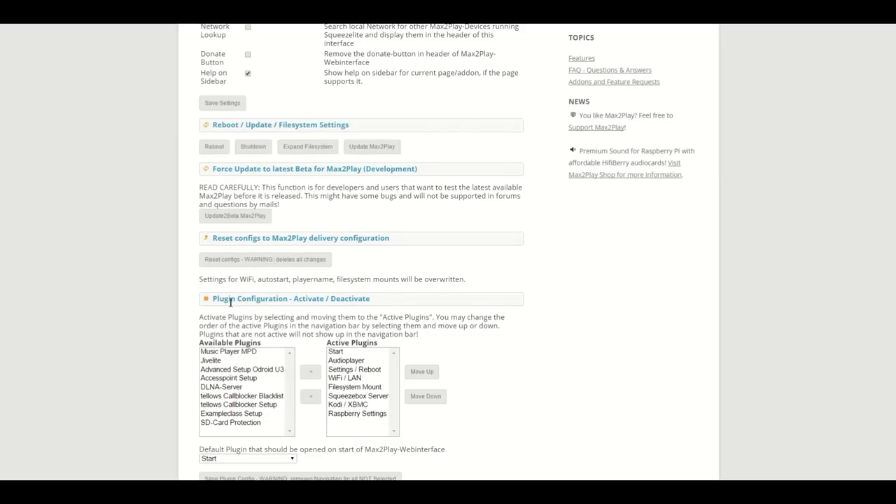
pyautogui.scroll(-2, 516, 313)
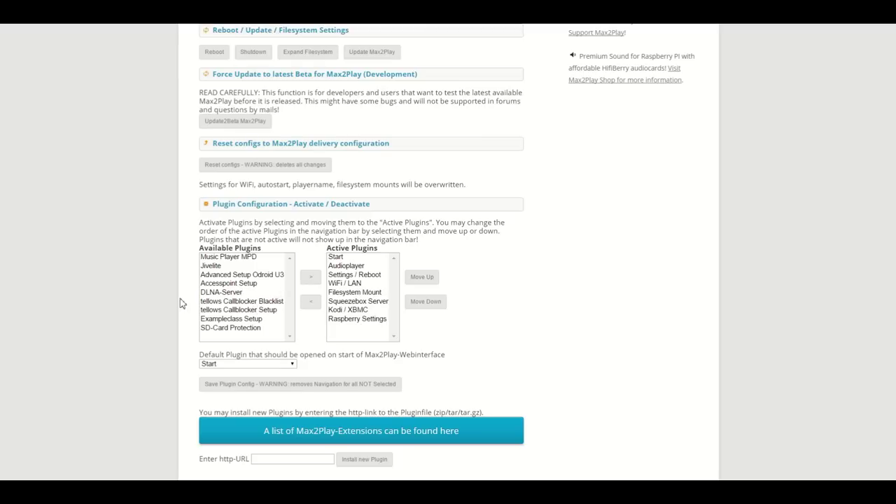
# Step: Open the list of Max2Play extensions and go to the page of the Raspberry Pi Touch Display plugin
pyautogui.scroll(-1, 177, 301)
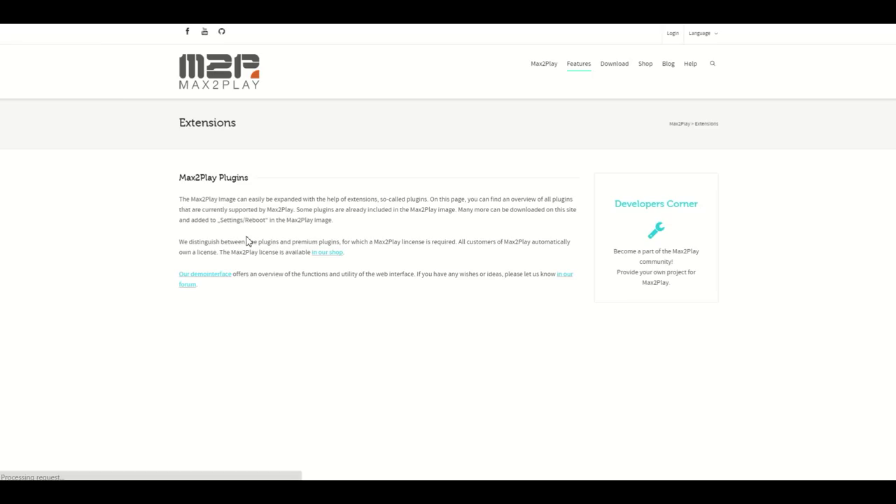
pyautogui.scroll(-1, 170, 238)
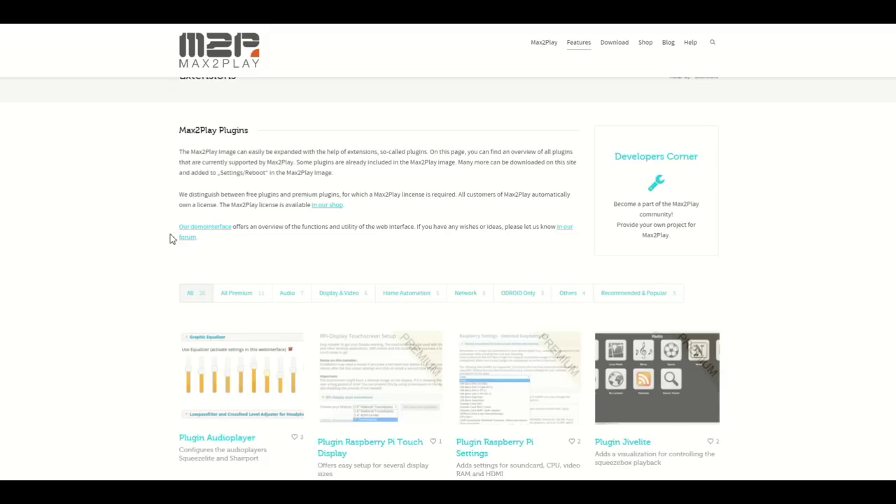
pyautogui.scroll(-4, 170, 239)
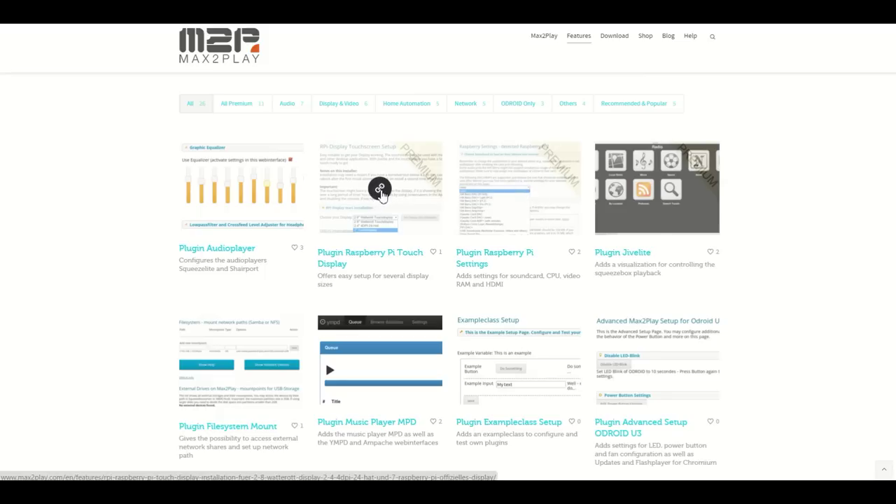
pyautogui.click(380, 191)
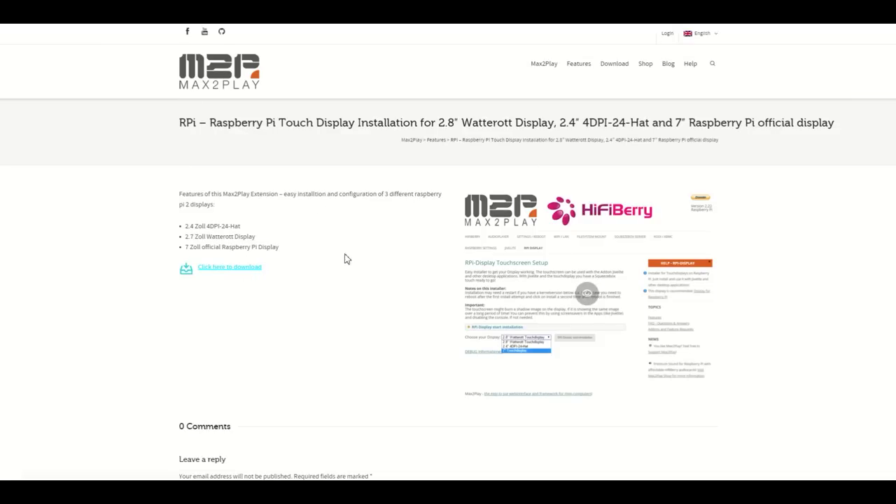
# Step: Copy the download link of the Raspberry Pi Touch Display plugin and close the link dialog
pyautogui.click(215, 272)
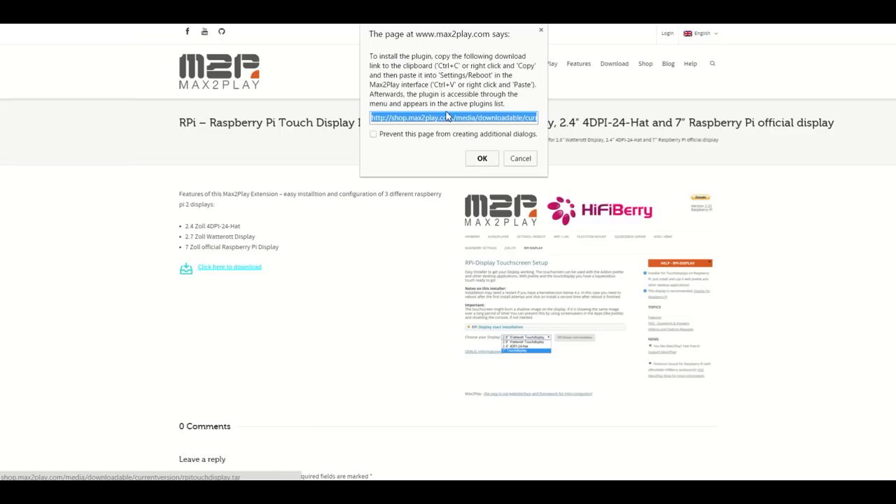
pyautogui.rightClick(417, 120)
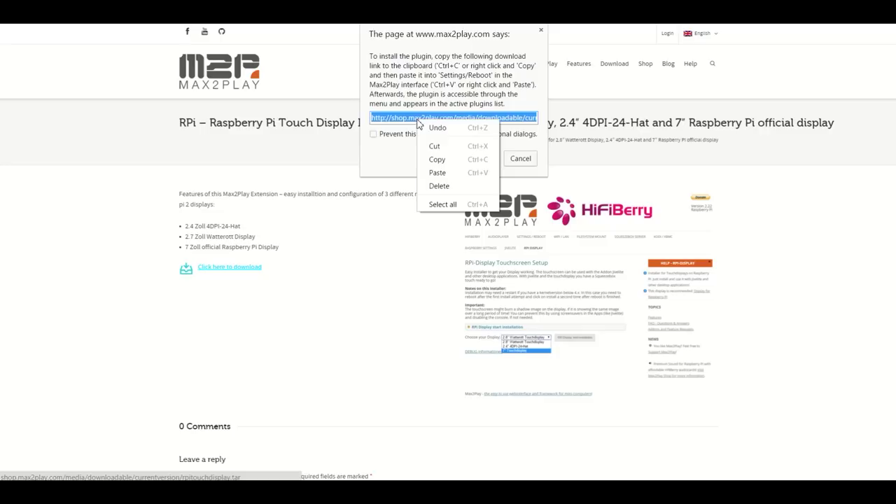
pyautogui.click(441, 160)
pyautogui.click(480, 159)
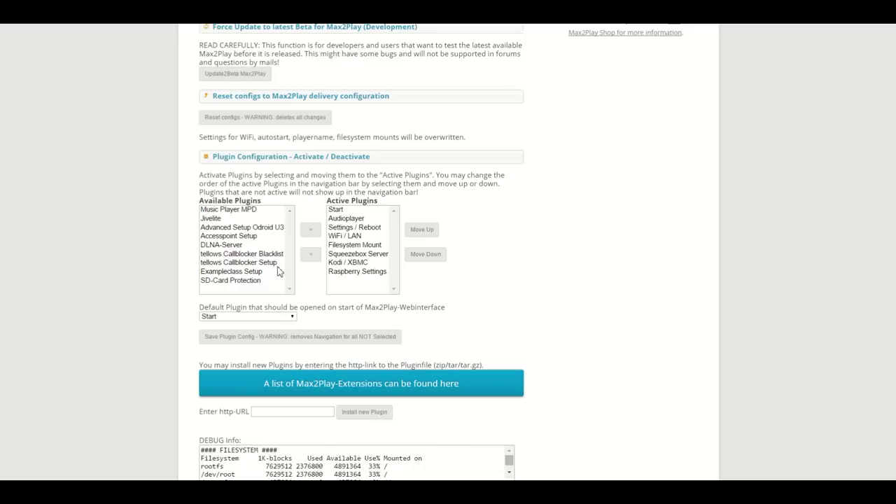
# Step: Paste the copied rpitouchdisplay.tar link as the http-URL for installing a new plugin on the Settings / Reboot page
pyautogui.scroll(-1, 364, 318)
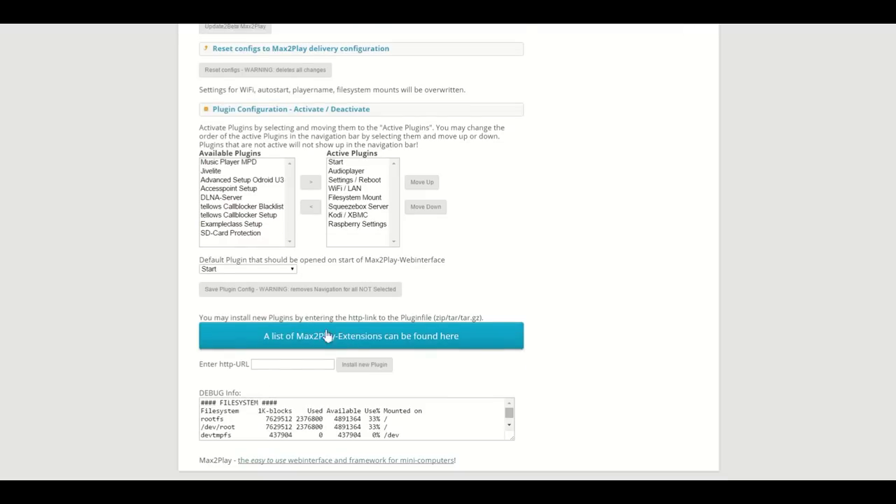
pyautogui.rightClick(274, 365)
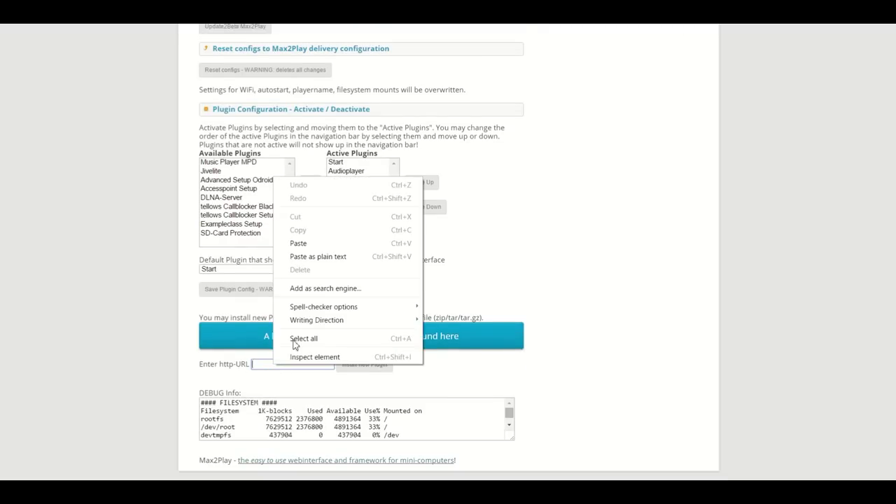
pyautogui.click(311, 245)
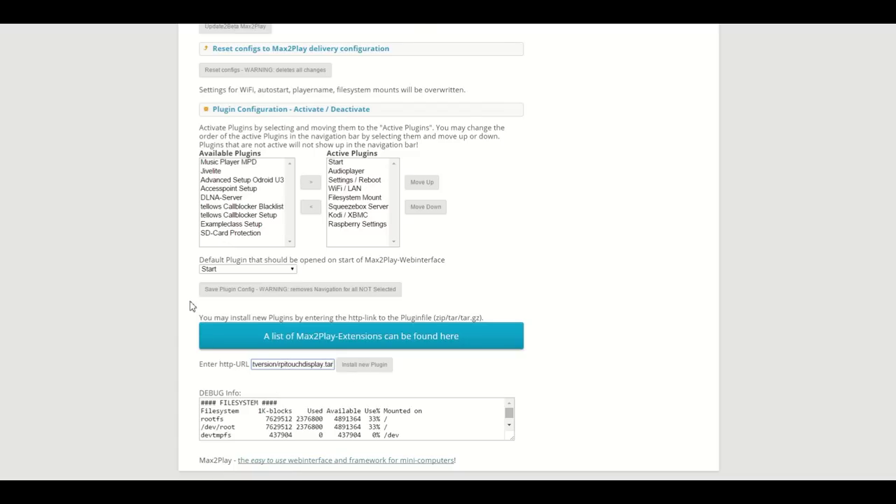
# Step: Look over the reboot, update and filesystem options and the available and active plugins in the basic settings
pyautogui.scroll(2, 203, 303)
pyautogui.scroll(2, 217, 301)
pyautogui.scroll(1, 177, 273)
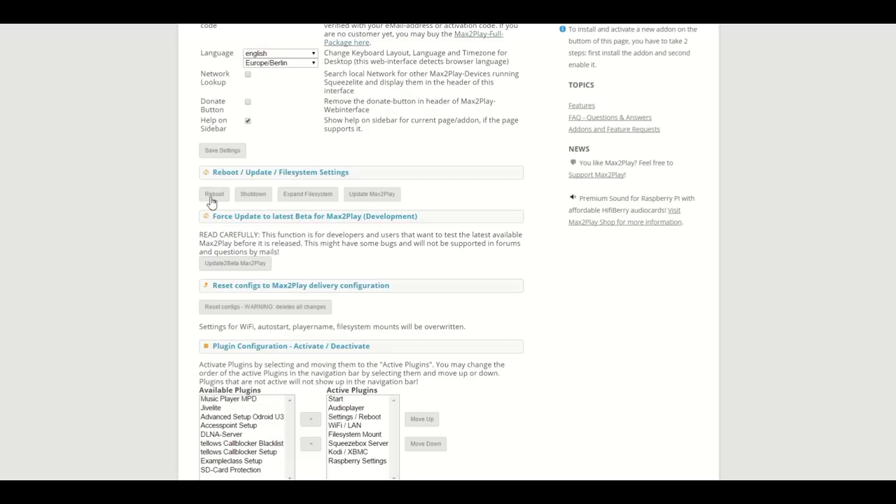
pyautogui.scroll(-3, 203, 220)
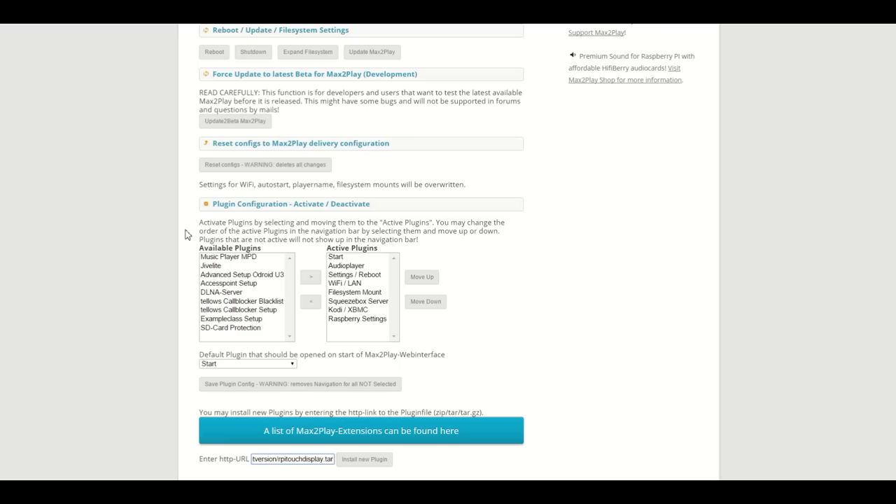
pyautogui.scroll(-3, 185, 235)
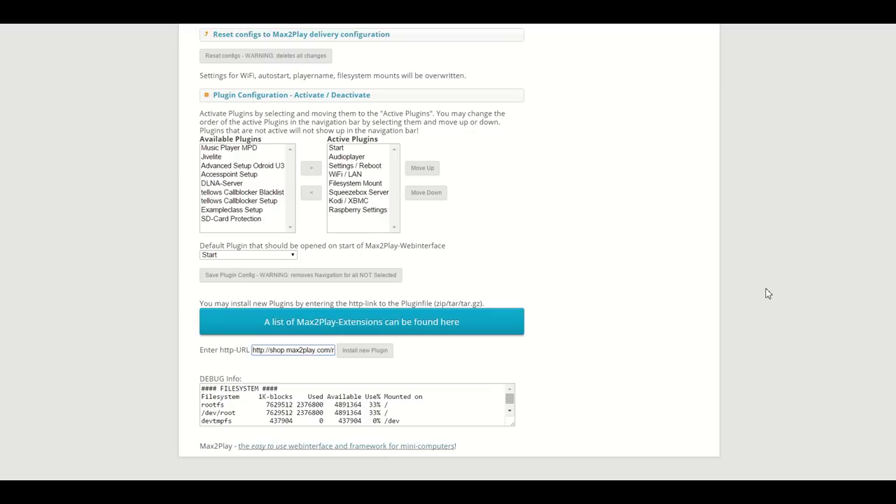
pyautogui.scroll(10, 642, 252)
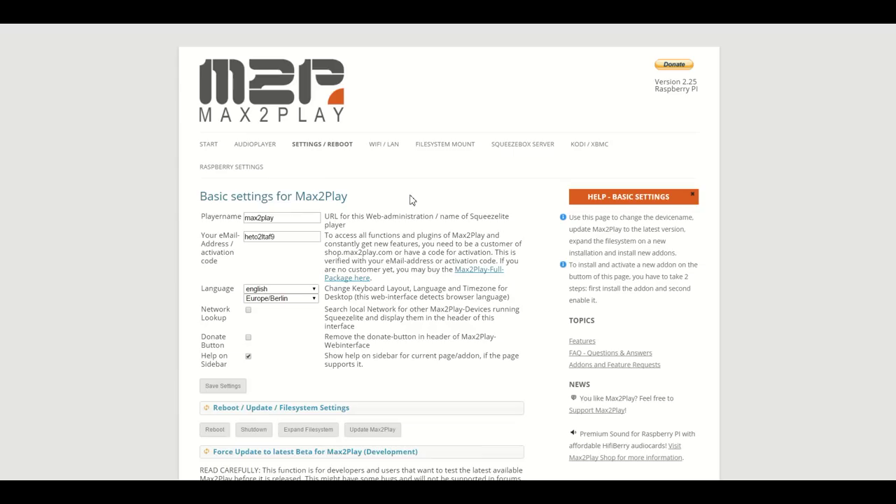
# Step: Open the Audioplayer page and examine the Squeezelite, Shairport and DLNA players, audio output, equalizer and headphone filter options
pyautogui.click(257, 146)
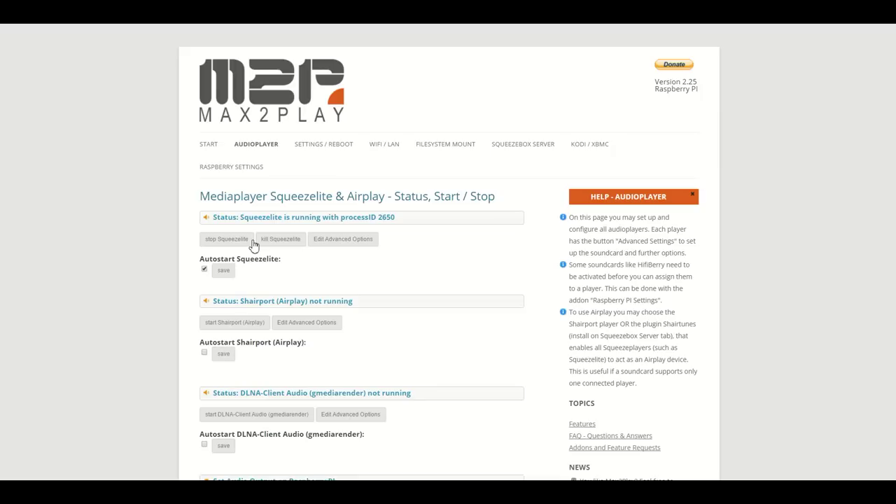
pyautogui.scroll(-3, 312, 302)
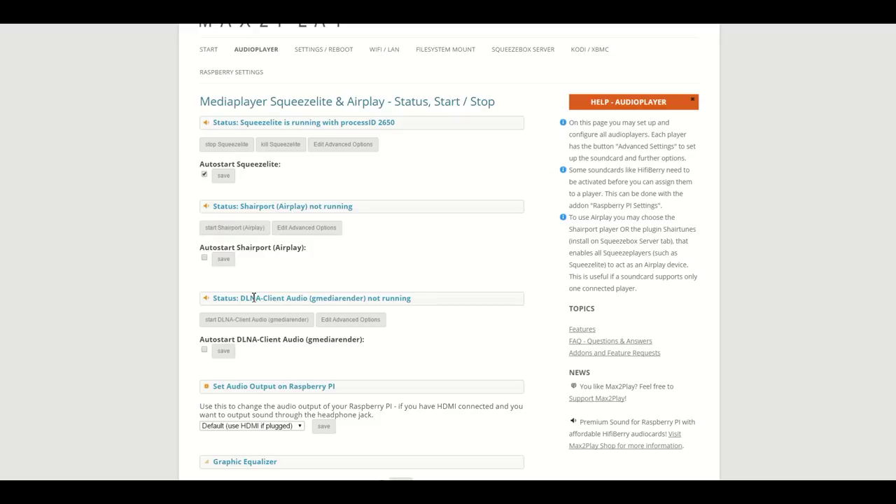
pyautogui.scroll(-3, 318, 323)
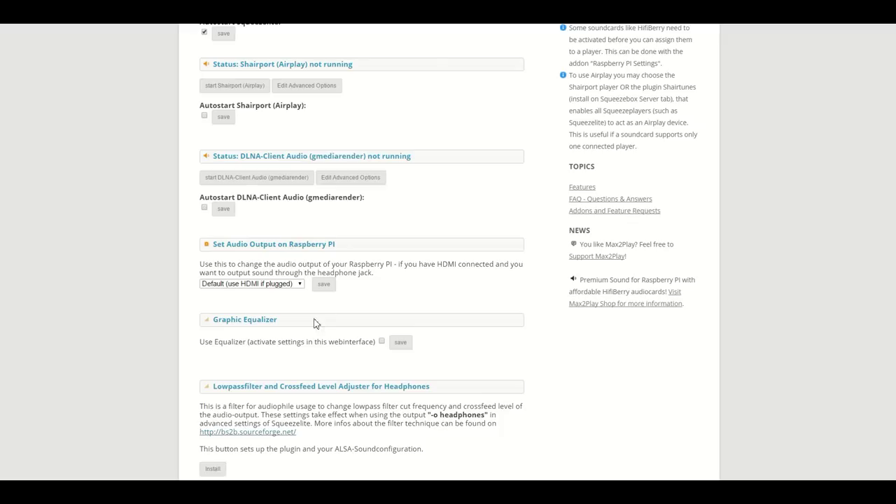
pyautogui.scroll(-1, 322, 325)
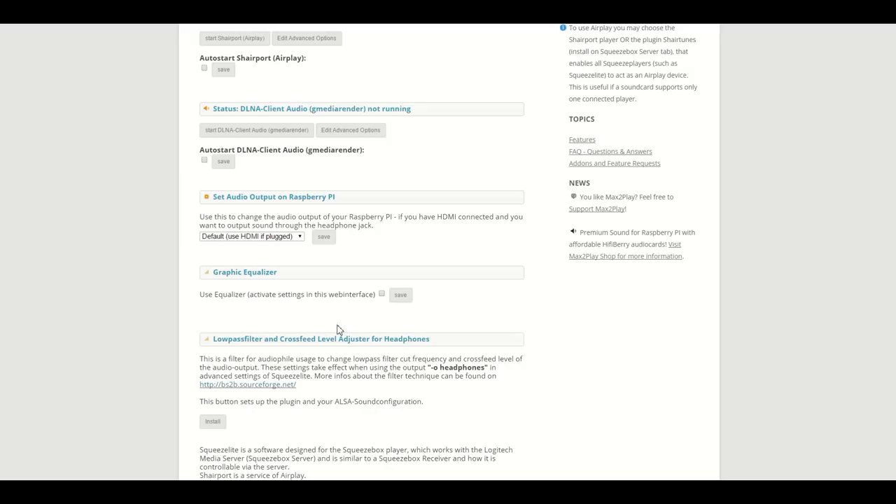
pyautogui.scroll(6, 294, 294)
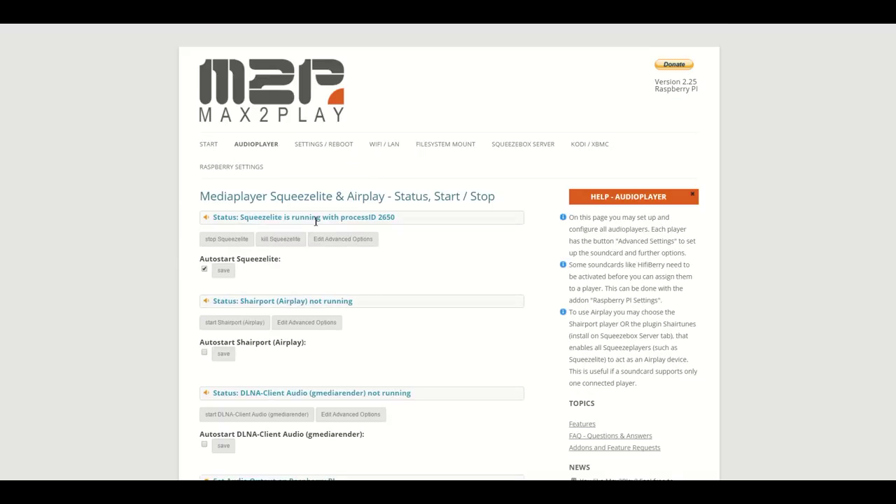
# Step: Open the WiFi / LAN page and highlight the WiFi USB connection status
pyautogui.click(384, 146)
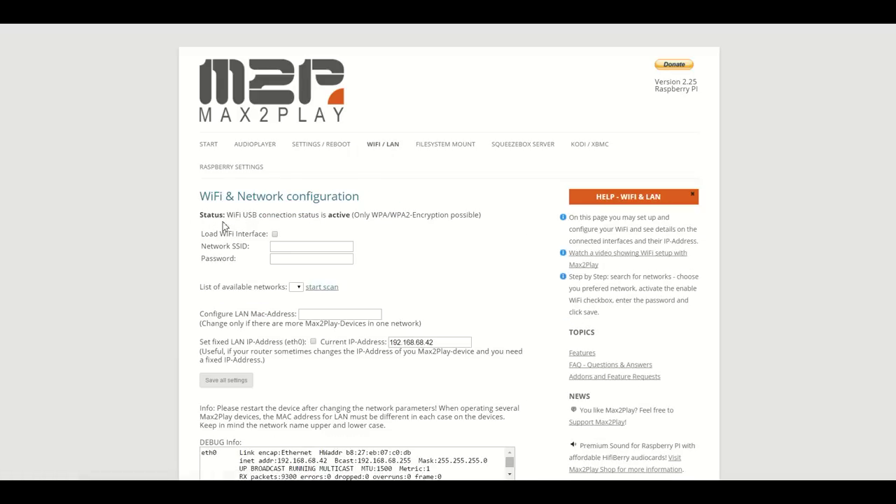
pyautogui.moveTo(327, 215); pyautogui.dragTo(350, 217)
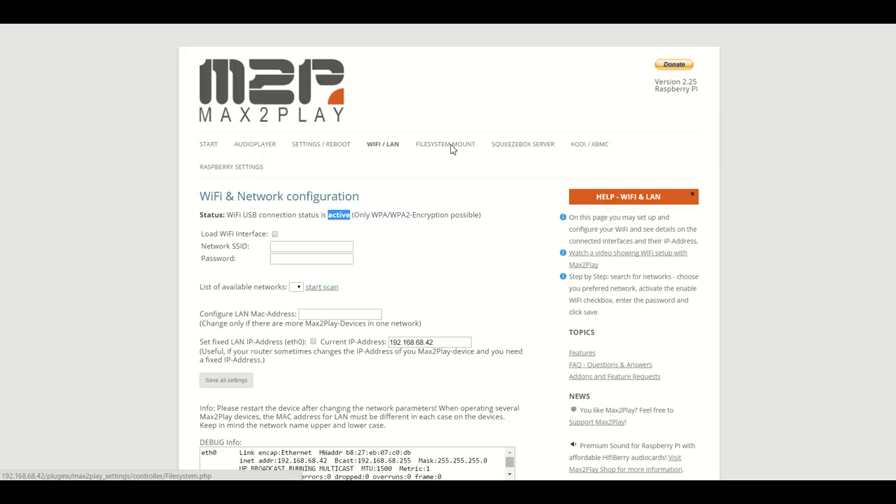
# Step: Open the Filesystem Mount page and show the help and the debug info for mounting network paths
pyautogui.click(452, 147)
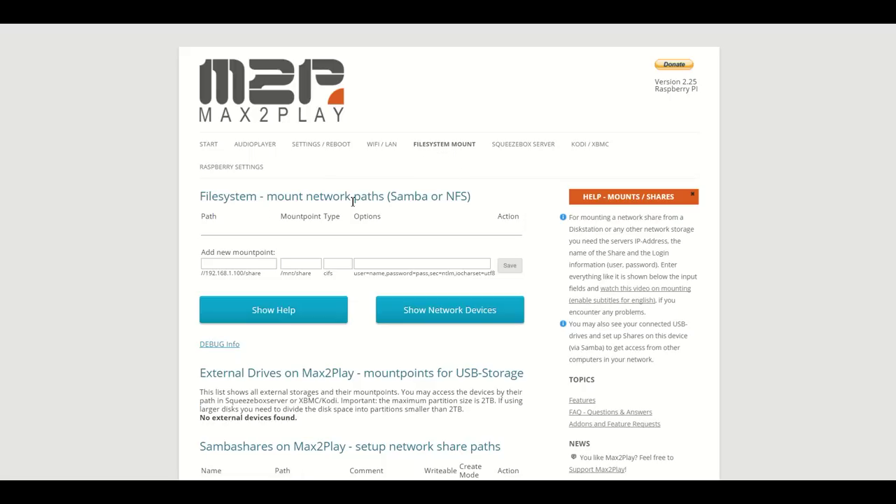
pyautogui.scroll(-1, 425, 200)
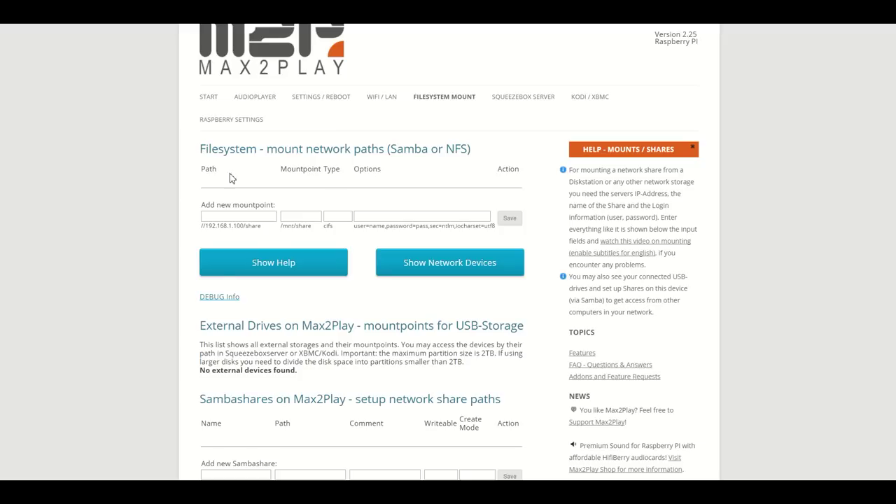
pyautogui.click(282, 271)
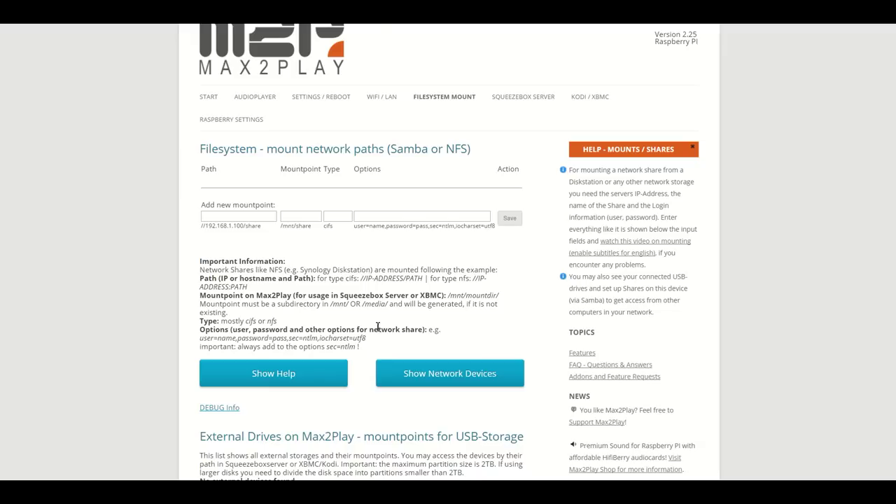
pyautogui.scroll(-3, 373, 330)
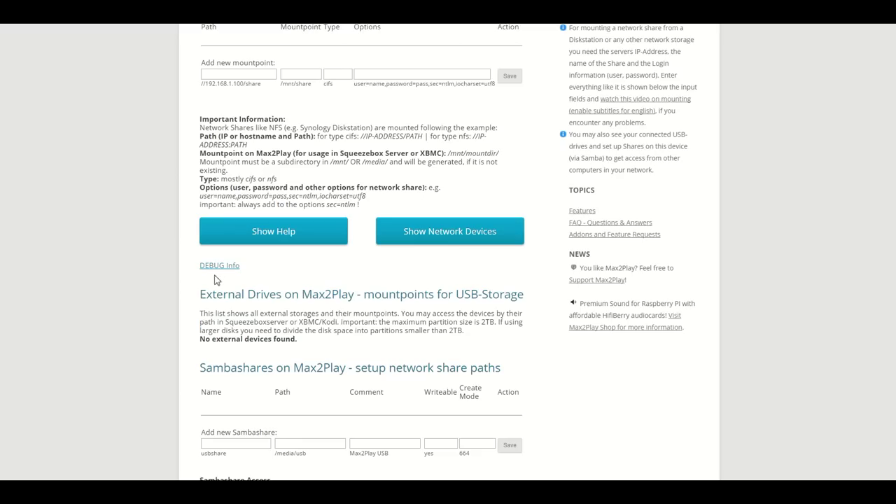
pyautogui.click(216, 267)
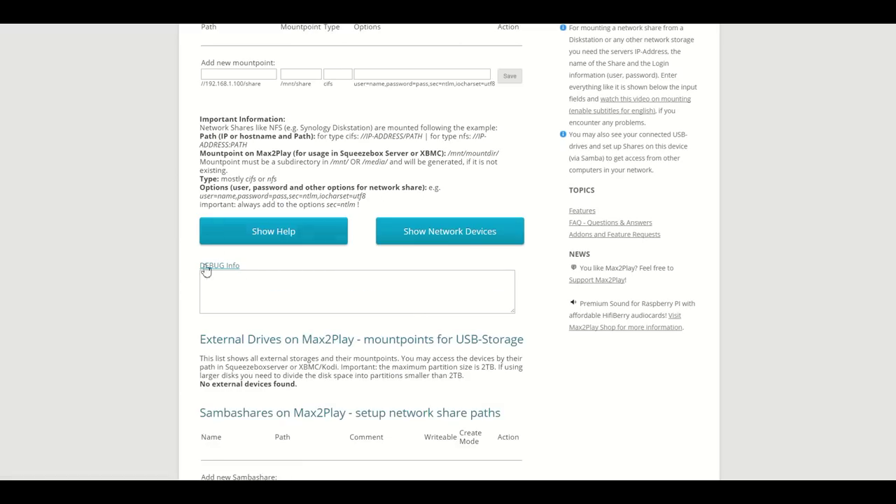
# Step: Review the mountpoint help, the external USB drives section and the Sambashare setup with its access settings and usage information
pyautogui.scroll(-2, 172, 267)
pyautogui.scroll(4, 173, 267)
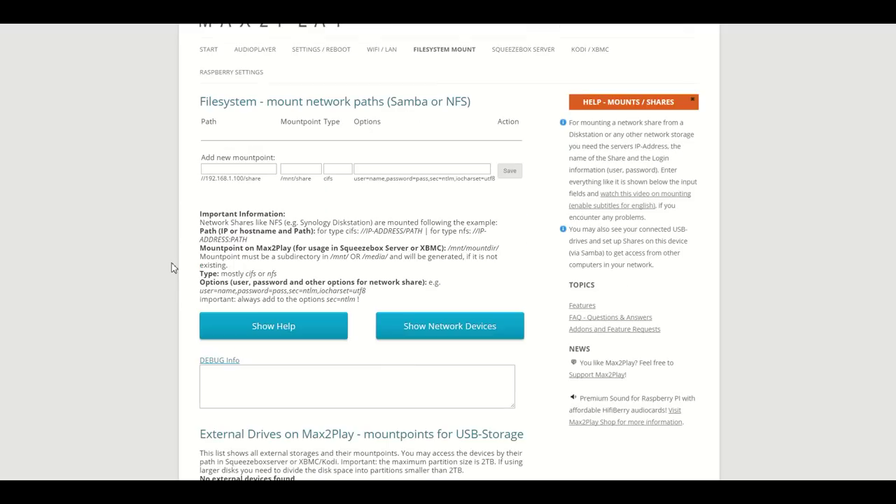
pyautogui.scroll(-5, 198, 249)
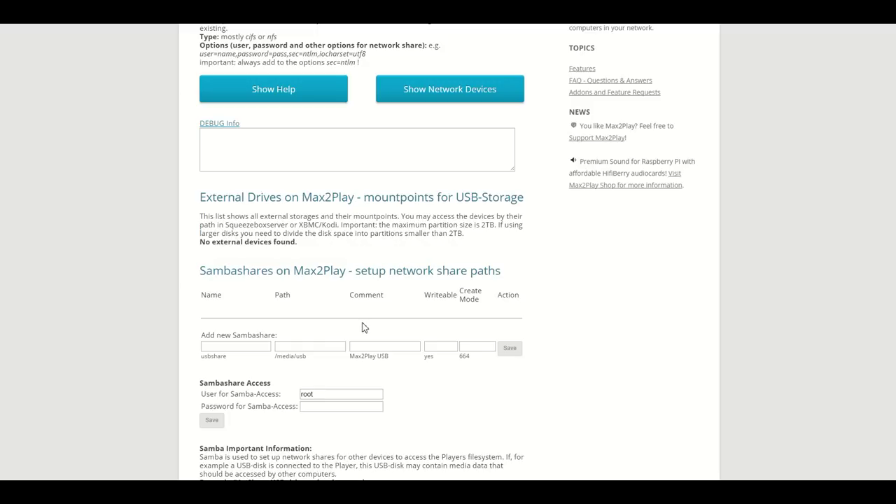
pyautogui.scroll(-3, 313, 315)
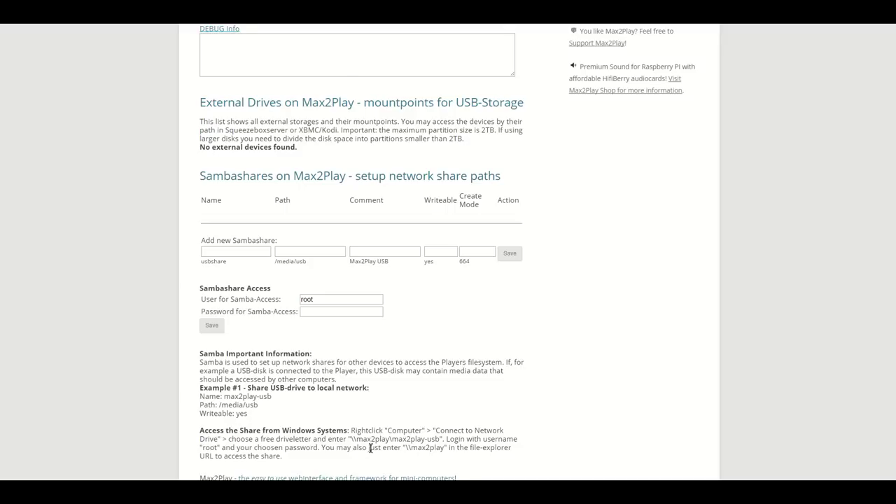
# Step: Open the Squeezebox Server page and load the list of server versions available for installation
pyautogui.scroll(3, 369, 441)
pyautogui.scroll(3, 369, 406)
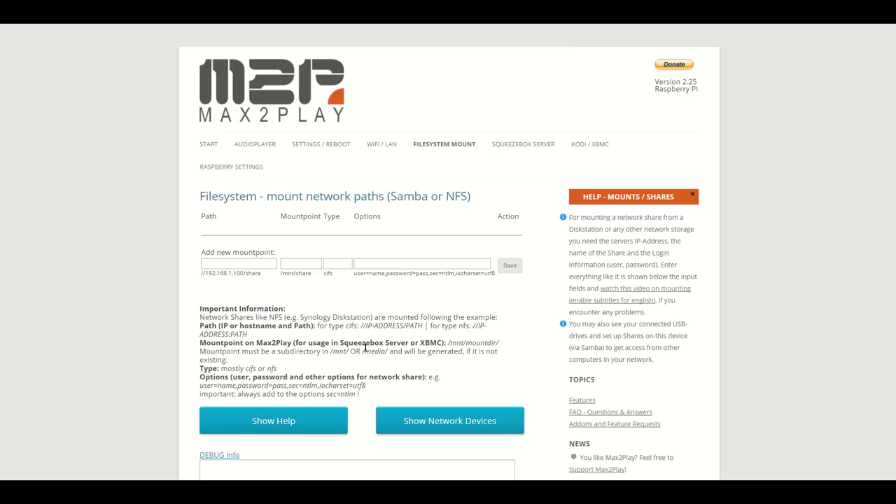
pyautogui.click(529, 146)
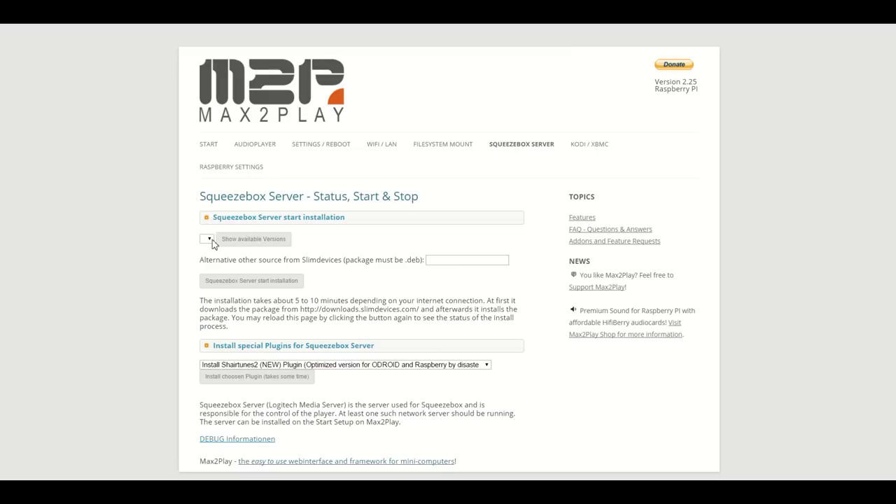
pyautogui.click(242, 243)
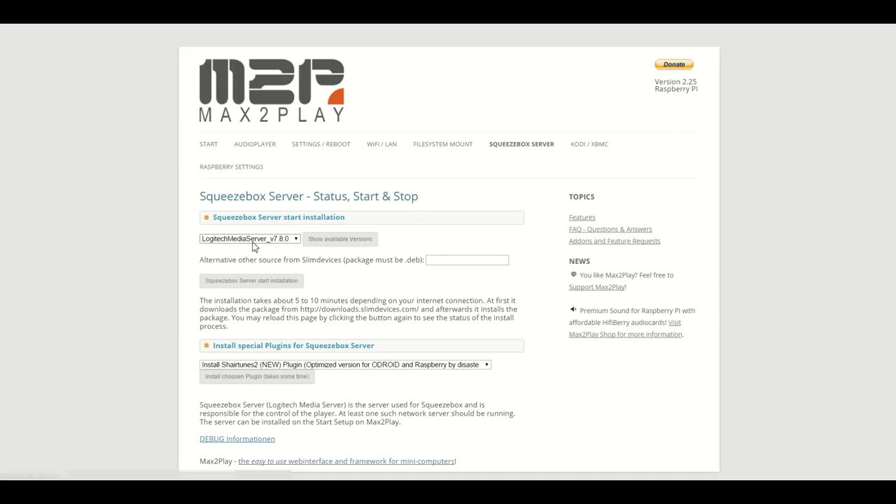
# Step: Choose LogitechMediaServer_v7.8.0 as the Squeezebox Server version and highlight its package source URL
pyautogui.click(271, 240)
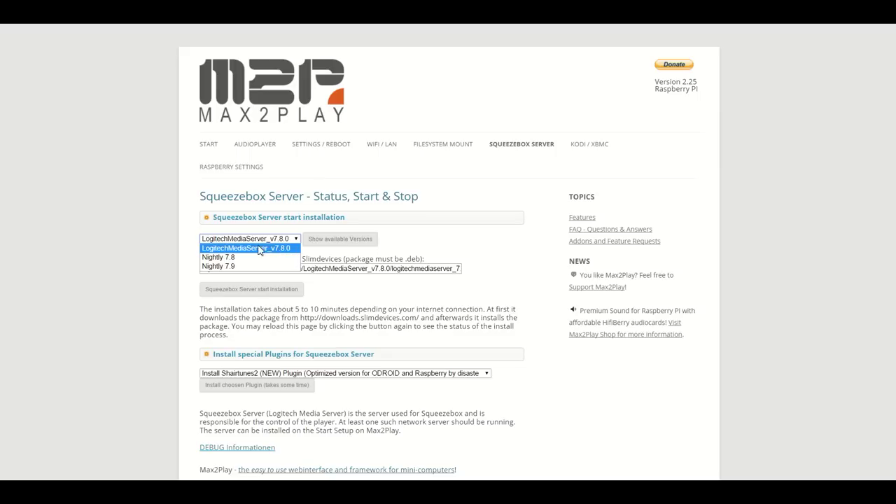
pyautogui.click(252, 249)
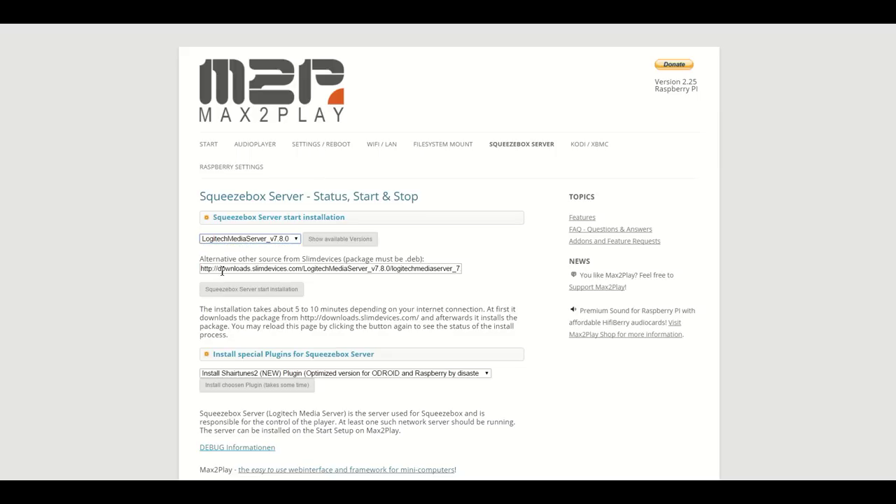
pyautogui.moveTo(221, 270); pyautogui.dragTo(495, 278)
pyautogui.click(418, 290)
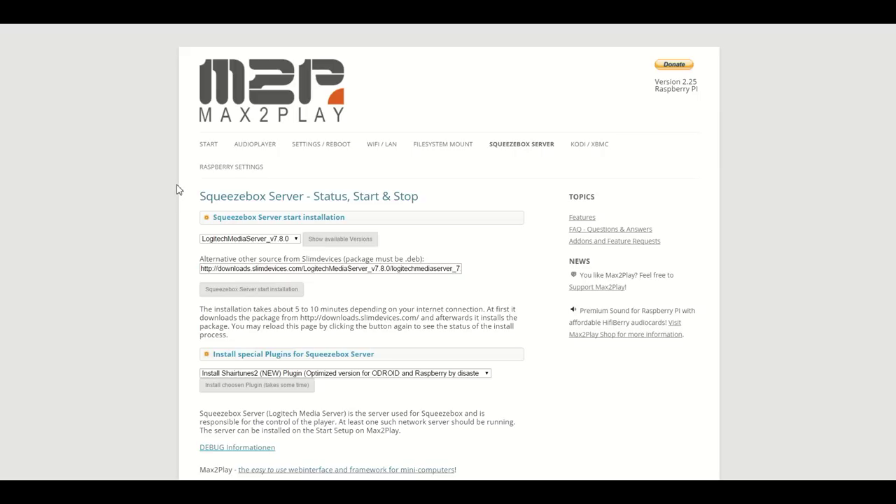
pyautogui.scroll(-1, 224, 284)
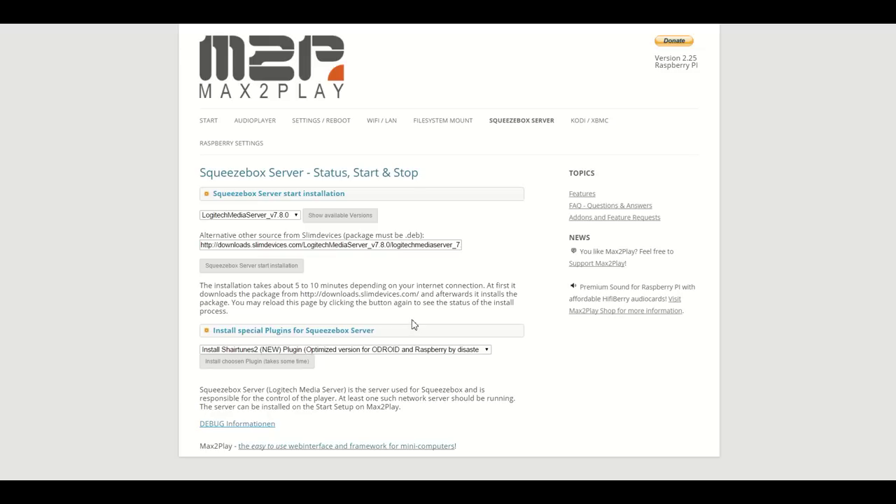
# Step: Open the Kodi / XBMC page and review the start, autostart and installation options and the list of available addon repositories
pyautogui.click(589, 127)
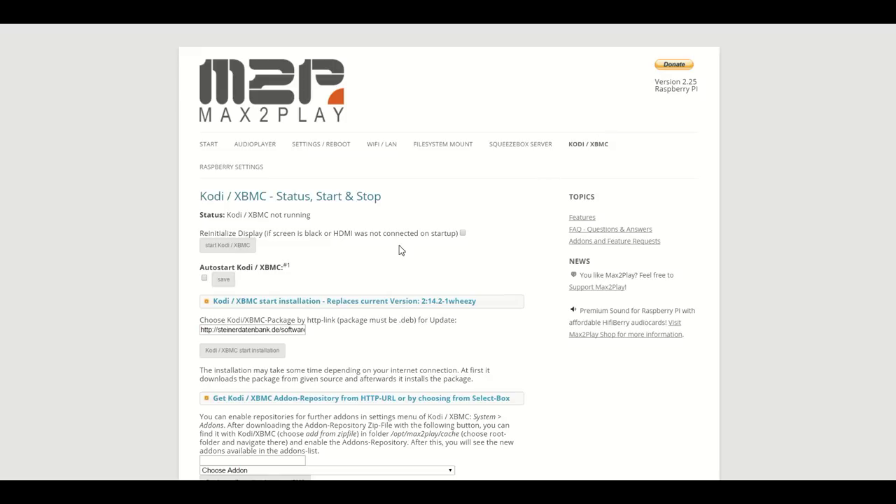
pyautogui.scroll(-2, 289, 315)
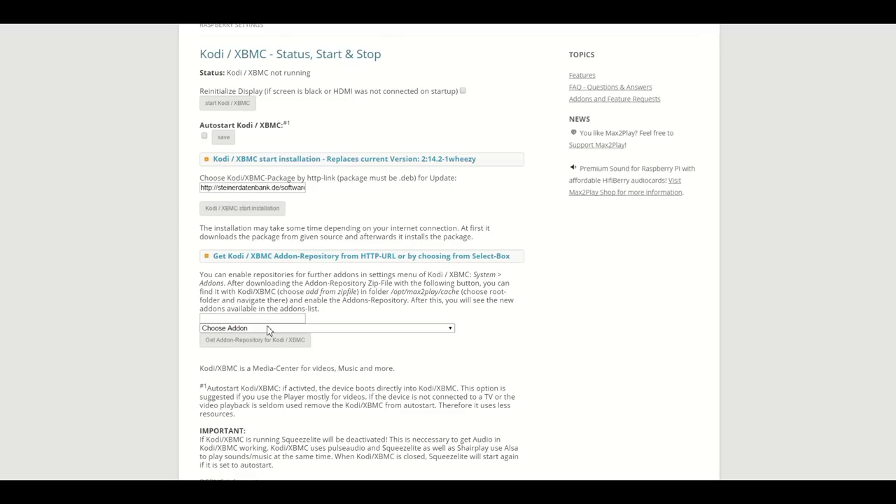
pyautogui.click(280, 328)
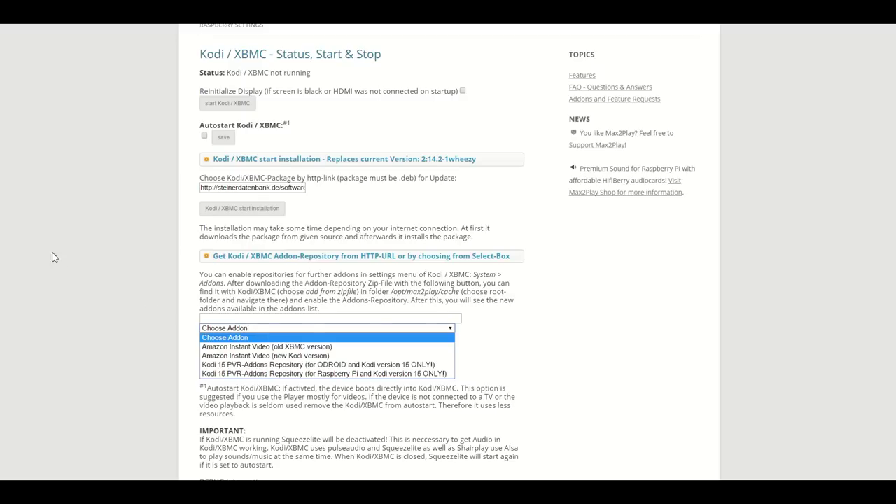
pyautogui.click(163, 180)
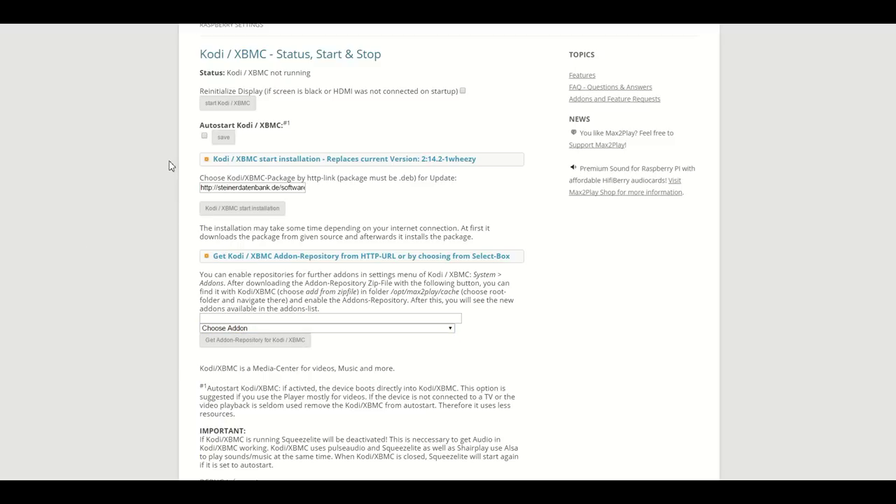
pyautogui.scroll(2, 182, 170)
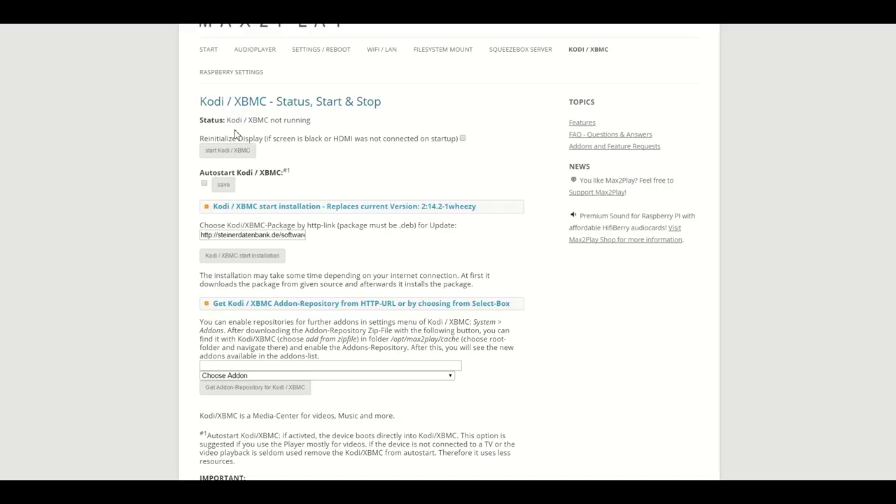
# Step: Open the Raspberry Settings page and review the supported soundcards, the overclocking and GPU-memory options and the audio output setting
pyautogui.click(230, 76)
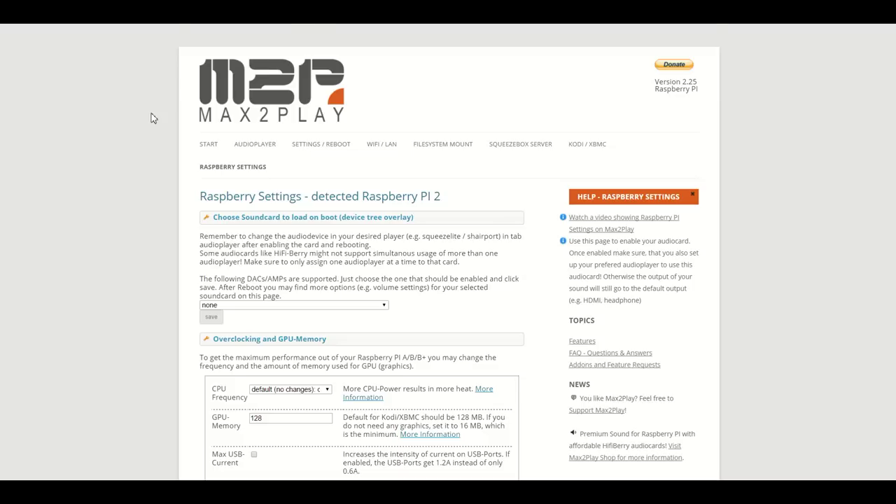
pyautogui.scroll(-1, 153, 118)
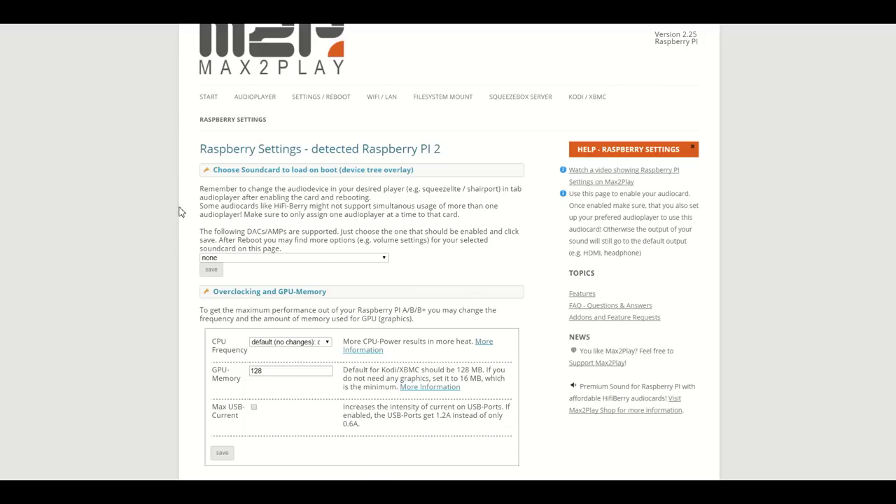
pyautogui.scroll(-1, 176, 212)
pyautogui.click(261, 212)
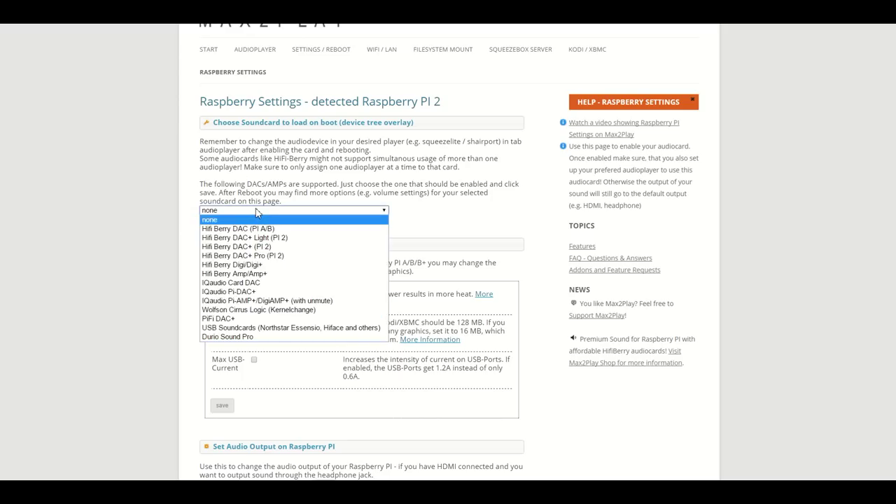
pyautogui.click(125, 206)
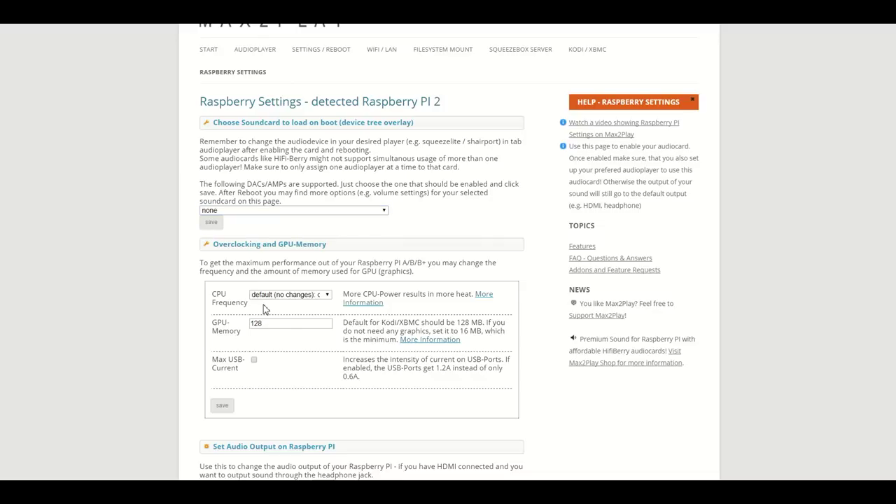
pyautogui.scroll(-3, 263, 308)
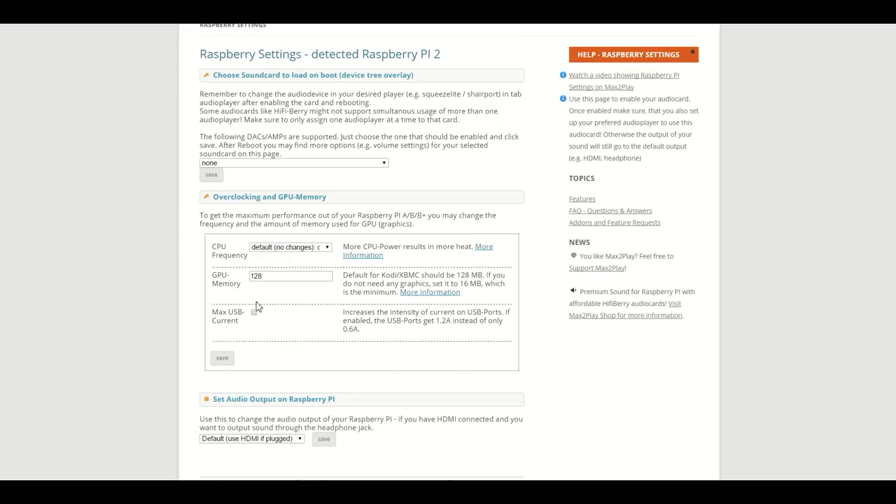